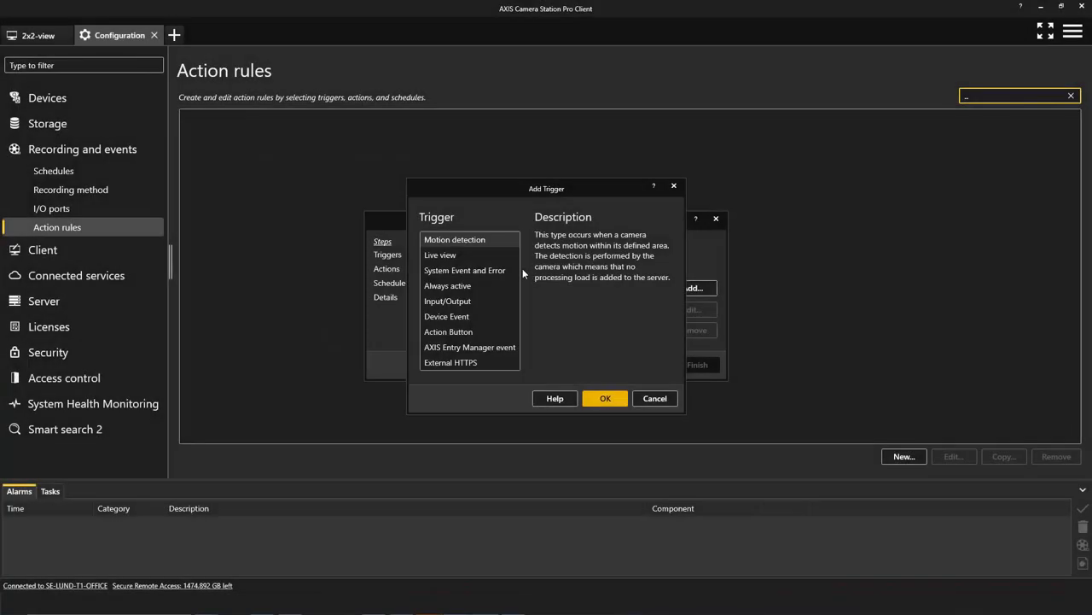
# Set the rule's trigger to Live view opening on the Side path camera
pyautogui.click(495, 253)
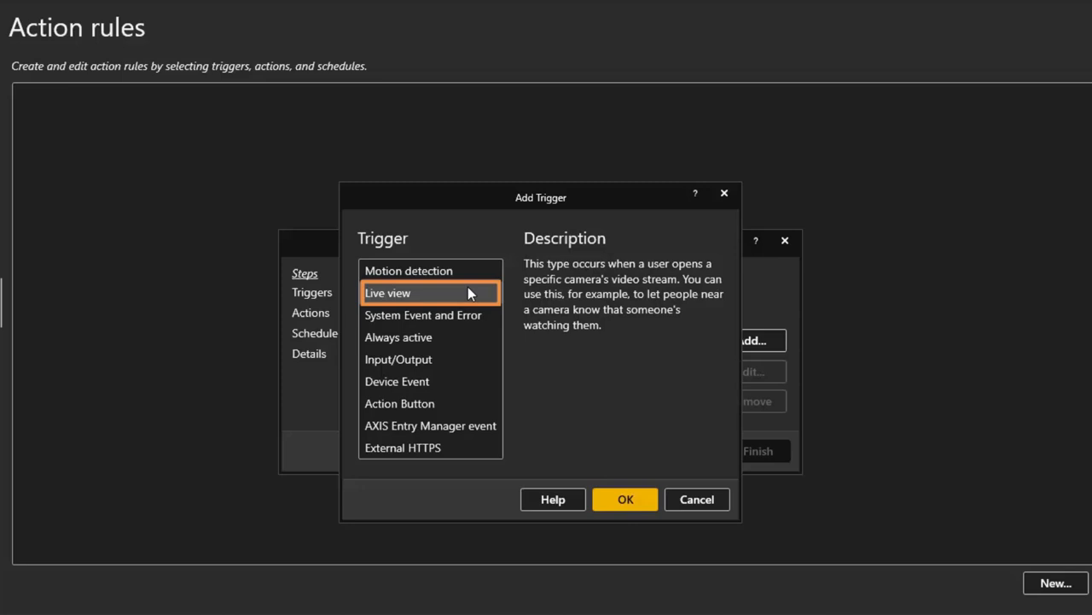
pyautogui.click(631, 509)
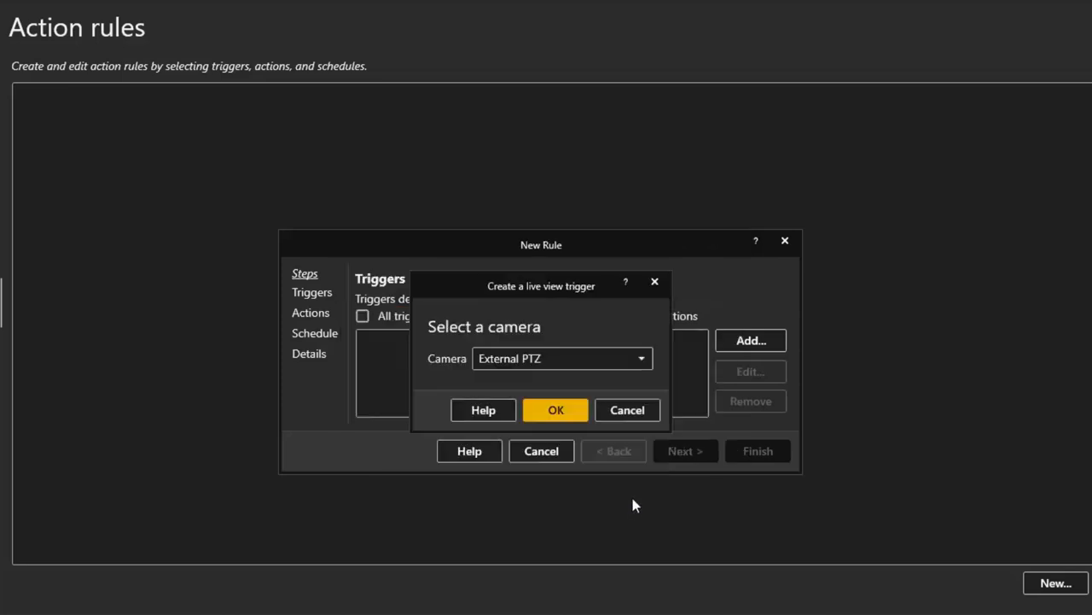
pyautogui.click(641, 358)
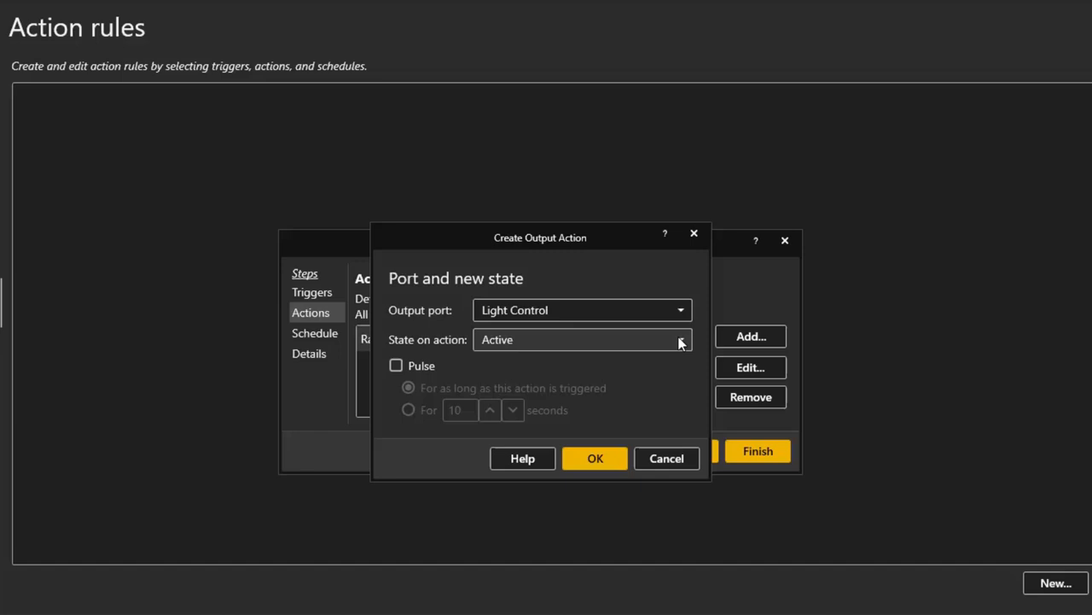
# Add a Set Output action pulsing Light Control as Active for 10 seconds
pyautogui.click(396, 365)
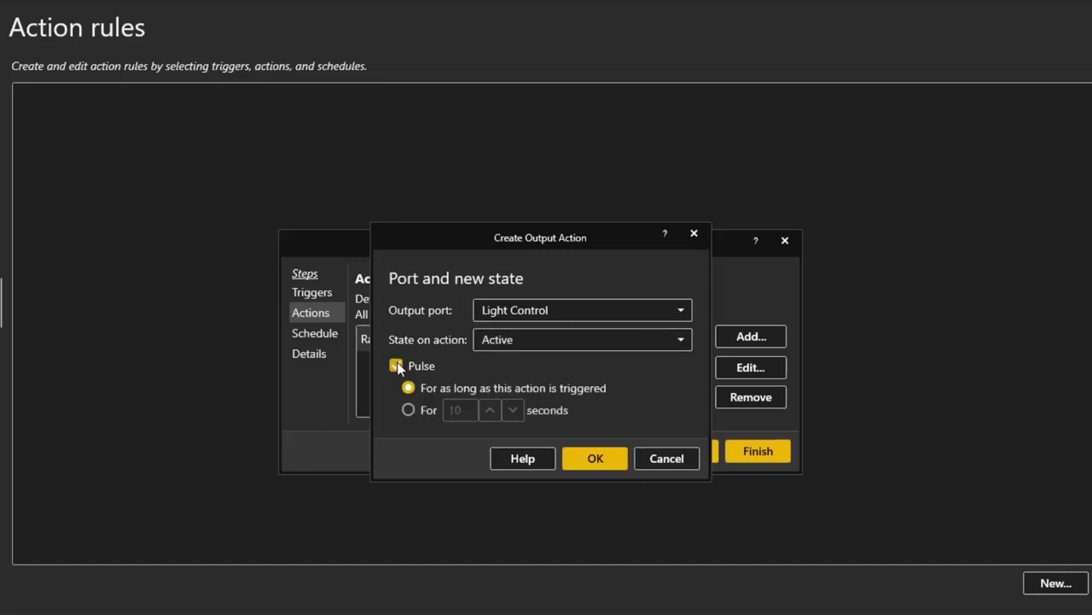
pyautogui.click(408, 410)
pyautogui.click(594, 459)
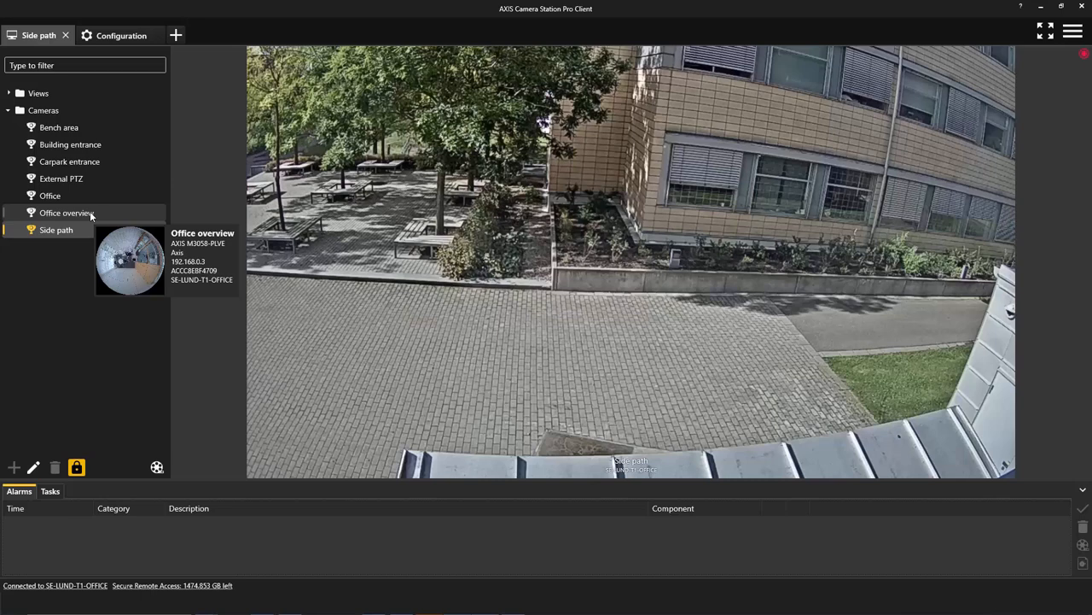
# View the Office overview camera and pan its dewarped fisheye view around the office
pyautogui.click(89, 210)
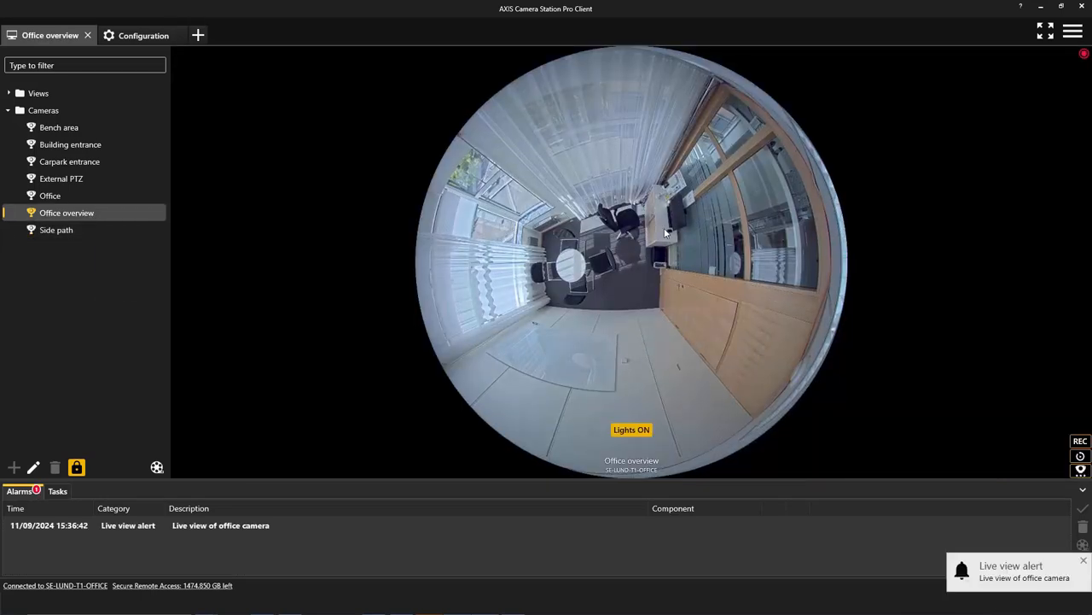
pyautogui.scroll(2, 664, 228)
pyautogui.moveTo(681, 271); pyautogui.dragTo(586, 322)
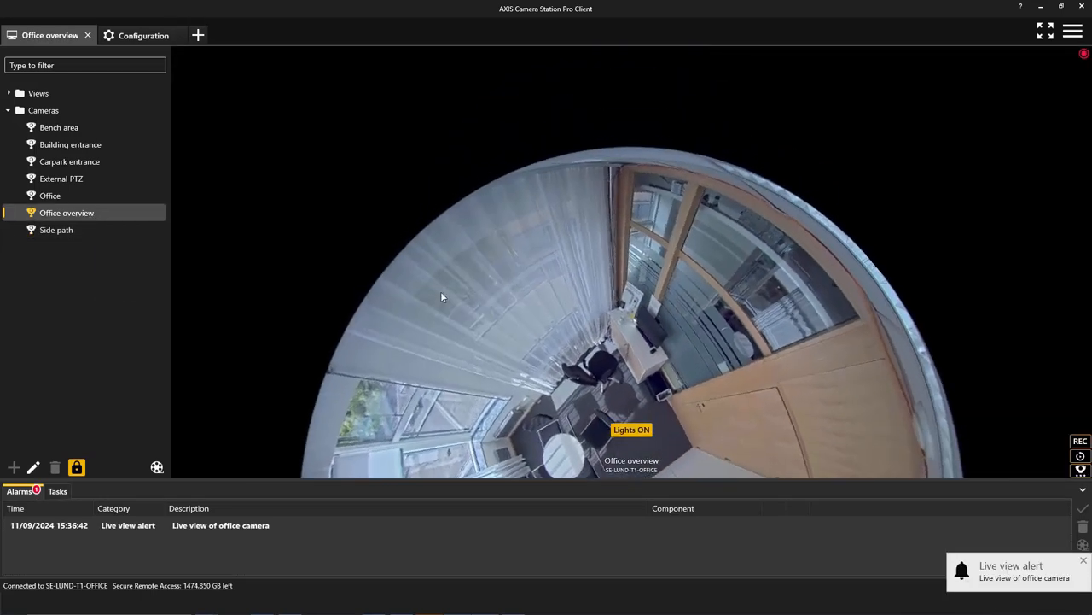
pyautogui.scroll(2, 663, 340)
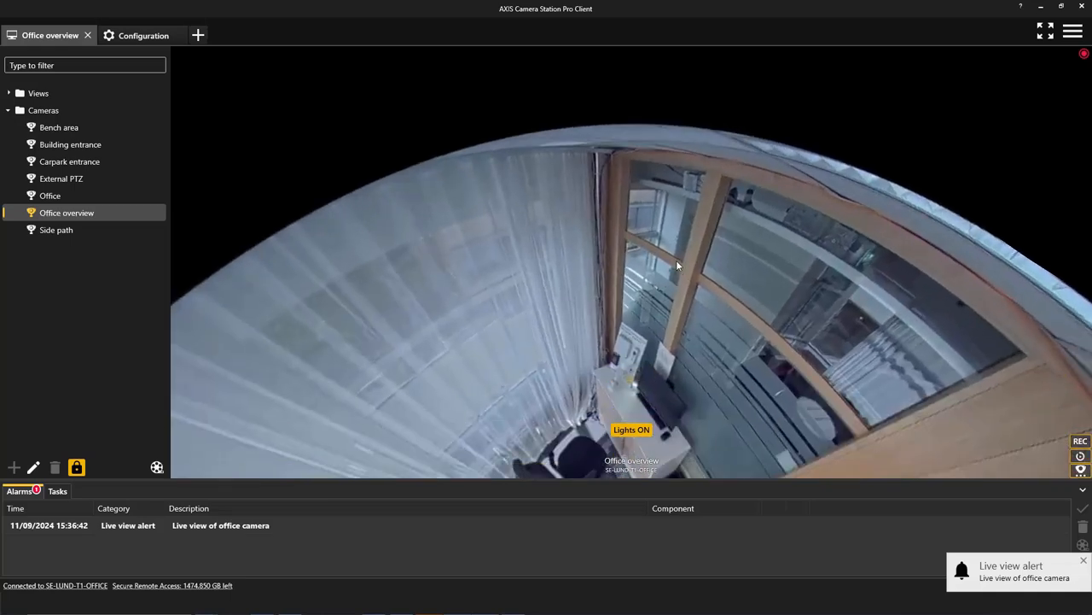
pyautogui.scroll(2, 675, 299)
pyautogui.scroll(2, 662, 394)
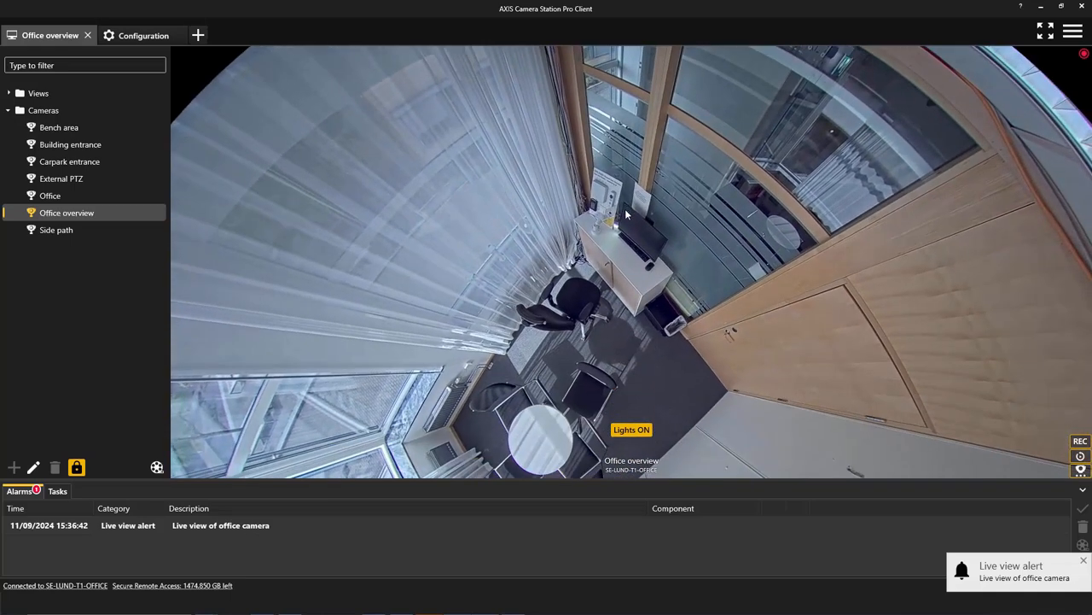
pyautogui.scroll(2, 623, 256)
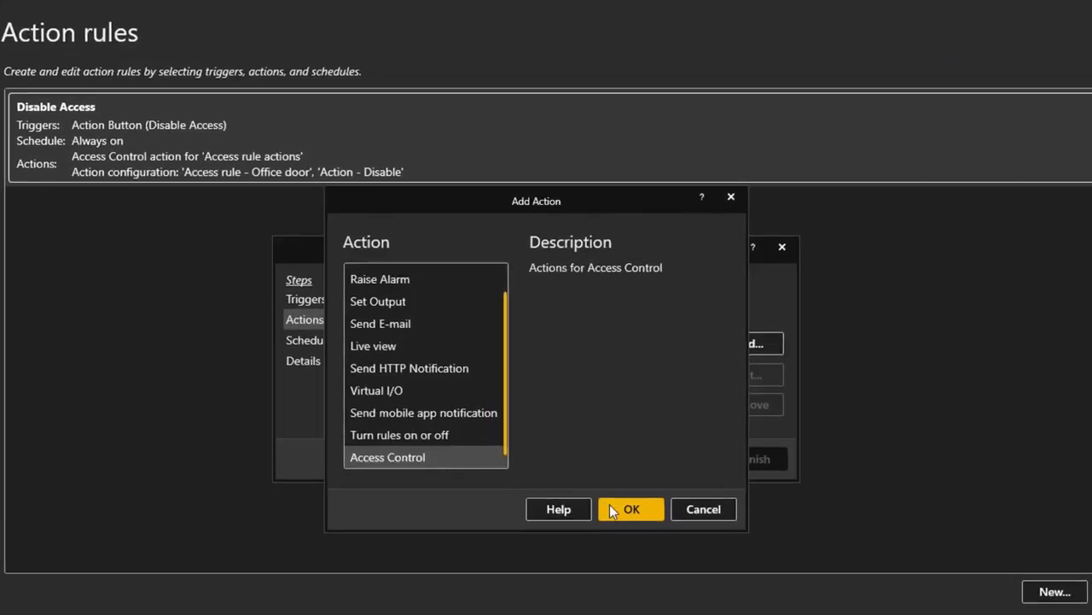
# Configure the Access Control action as Access rule actions that Disable All accessrules
pyautogui.click(627, 512)
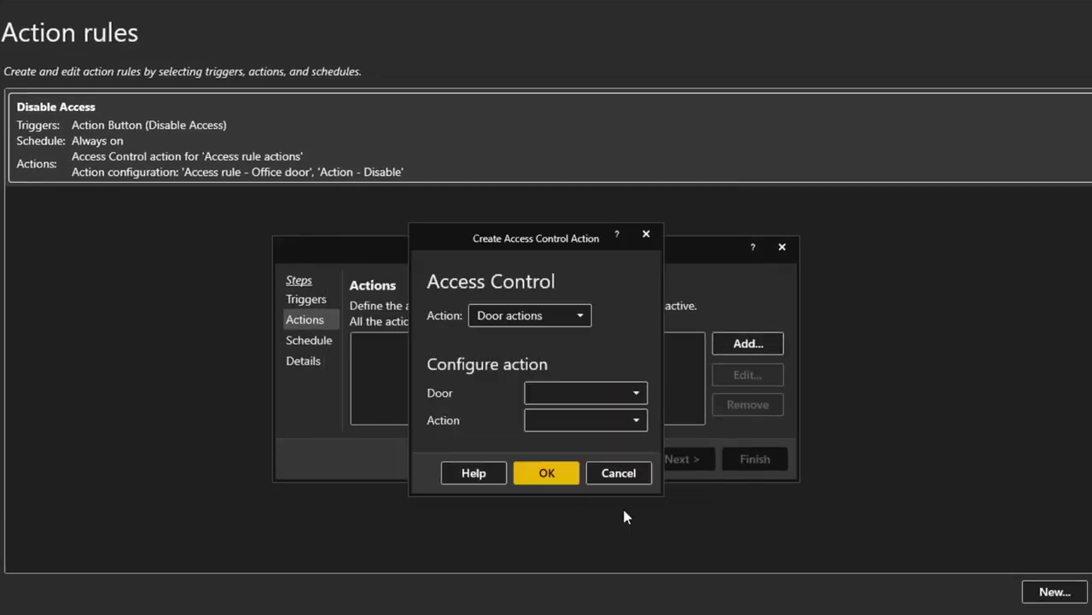
pyautogui.click(583, 320)
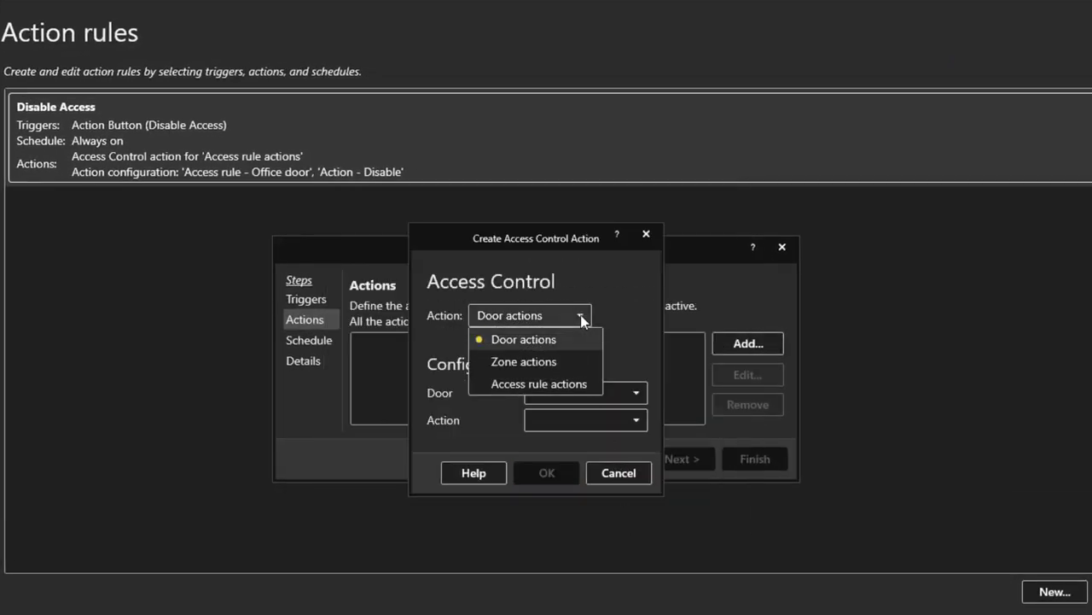
pyautogui.click(565, 381)
pyautogui.click(639, 393)
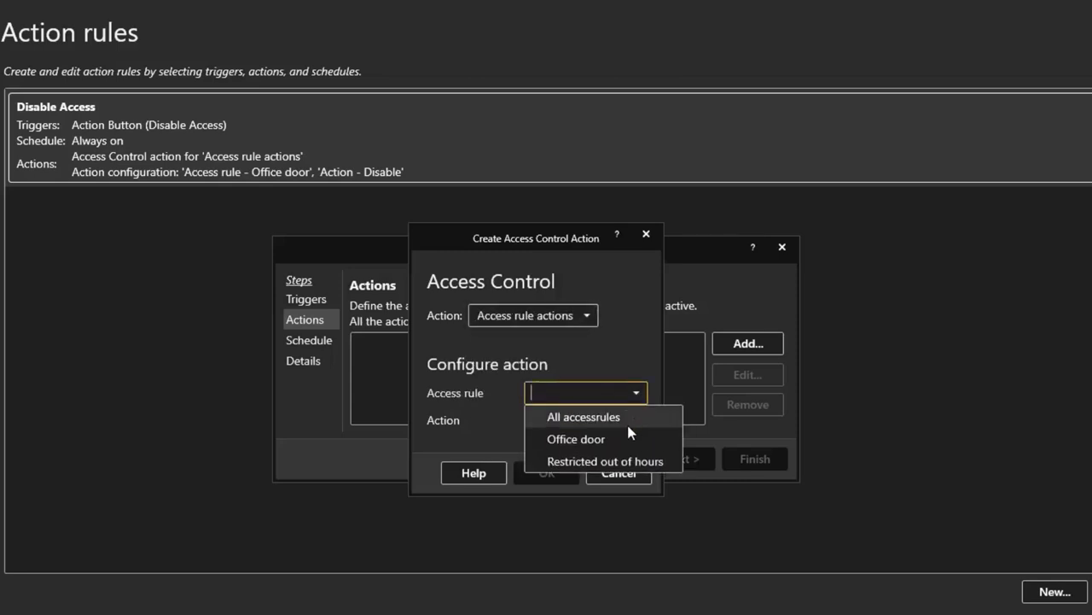
pyautogui.click(628, 422)
pyautogui.click(631, 421)
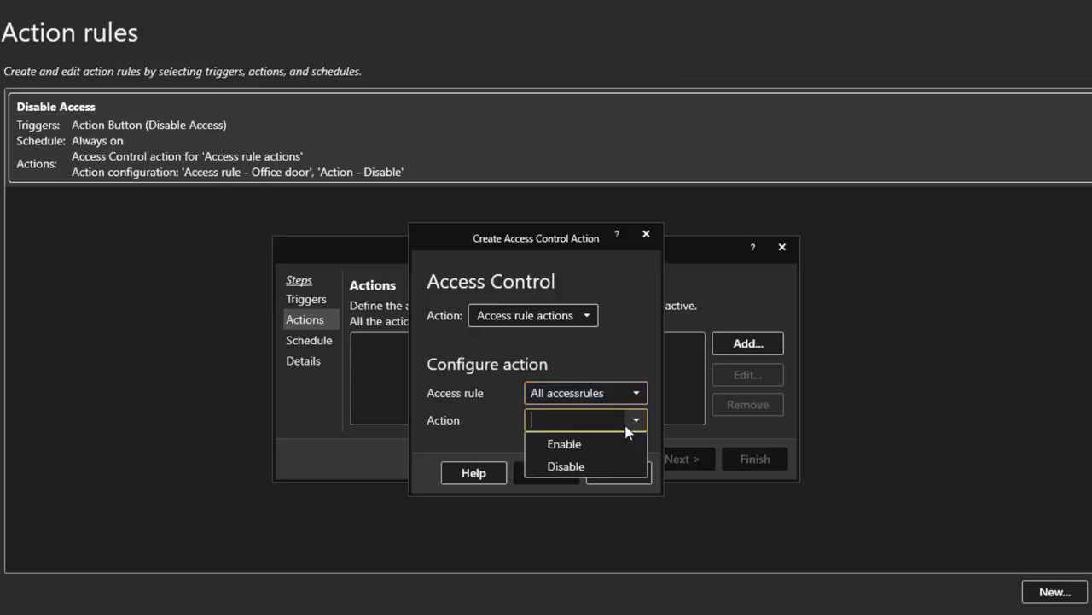
pyautogui.click(604, 465)
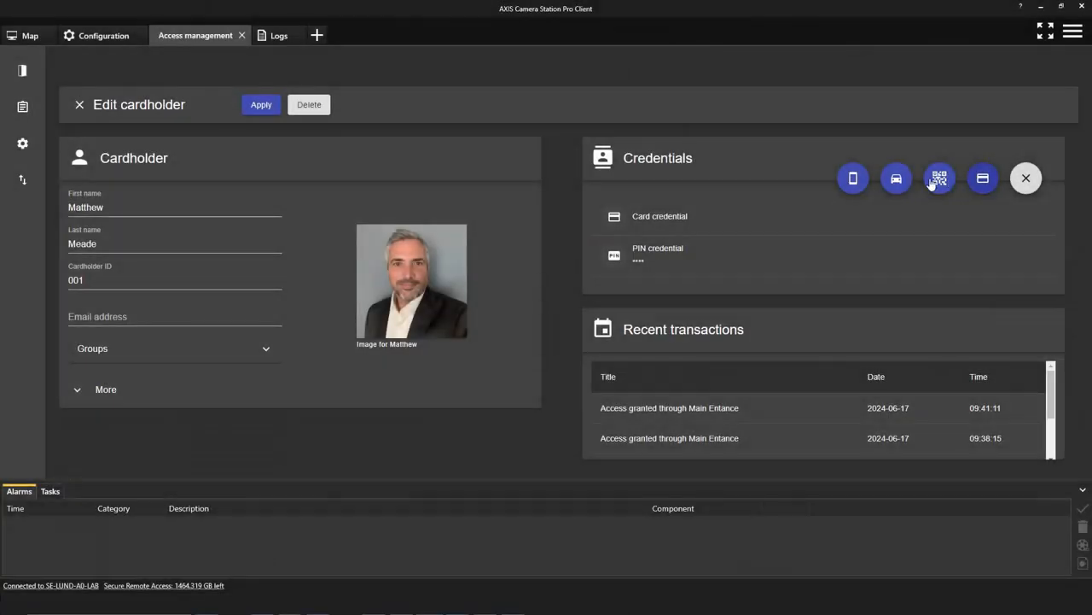
# Start adding a mobile credential for the cardholder being edited
pyautogui.click(855, 179)
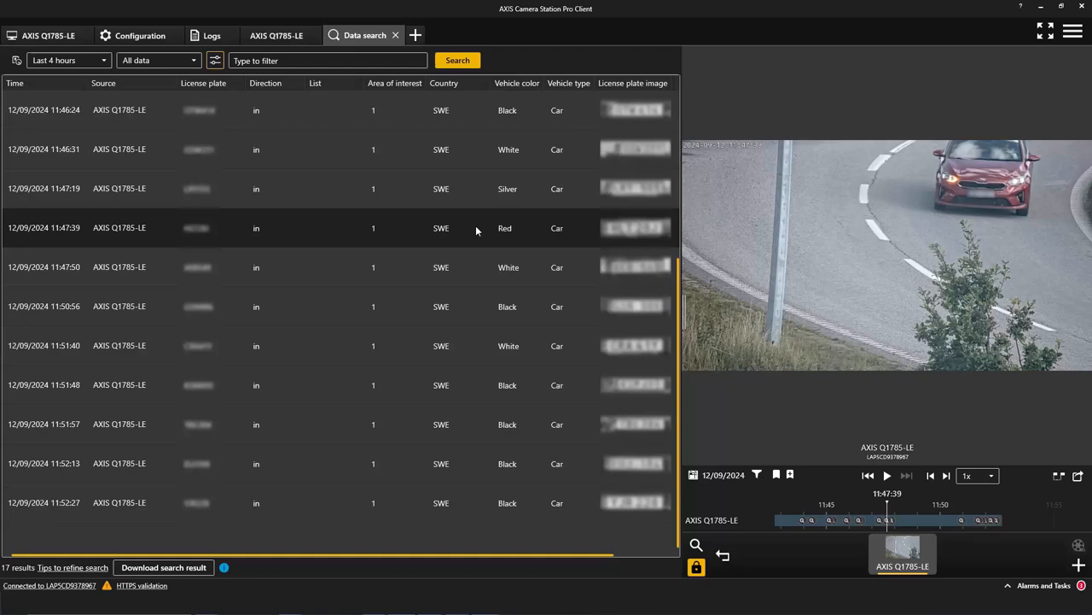
# Preview the white and black car detections, then filter the plate results by 'RED'
pyautogui.click(476, 266)
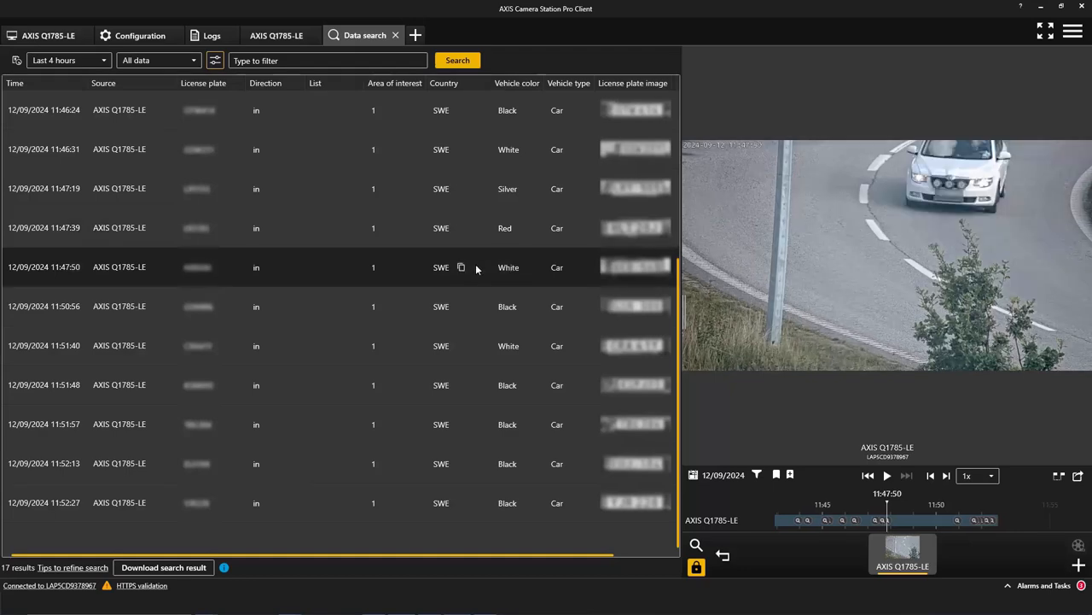
pyautogui.click(479, 309)
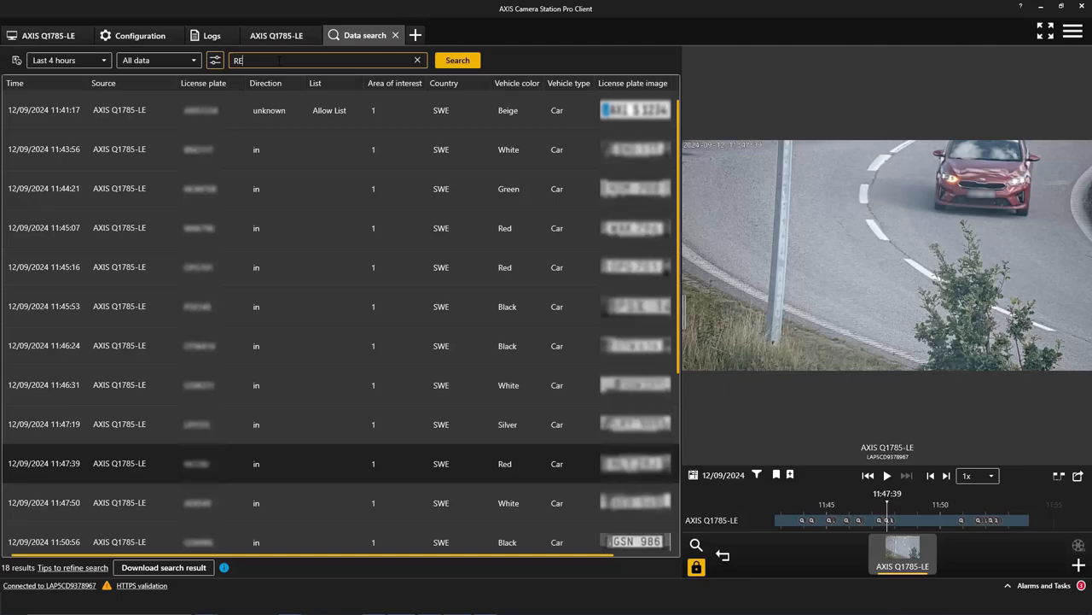
pyautogui.click(458, 60)
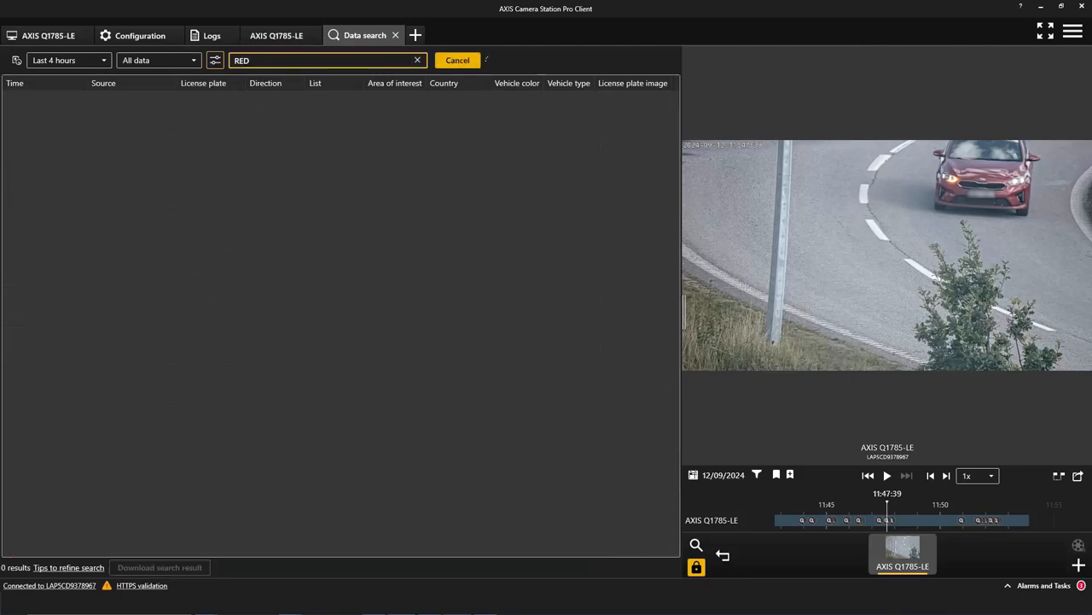